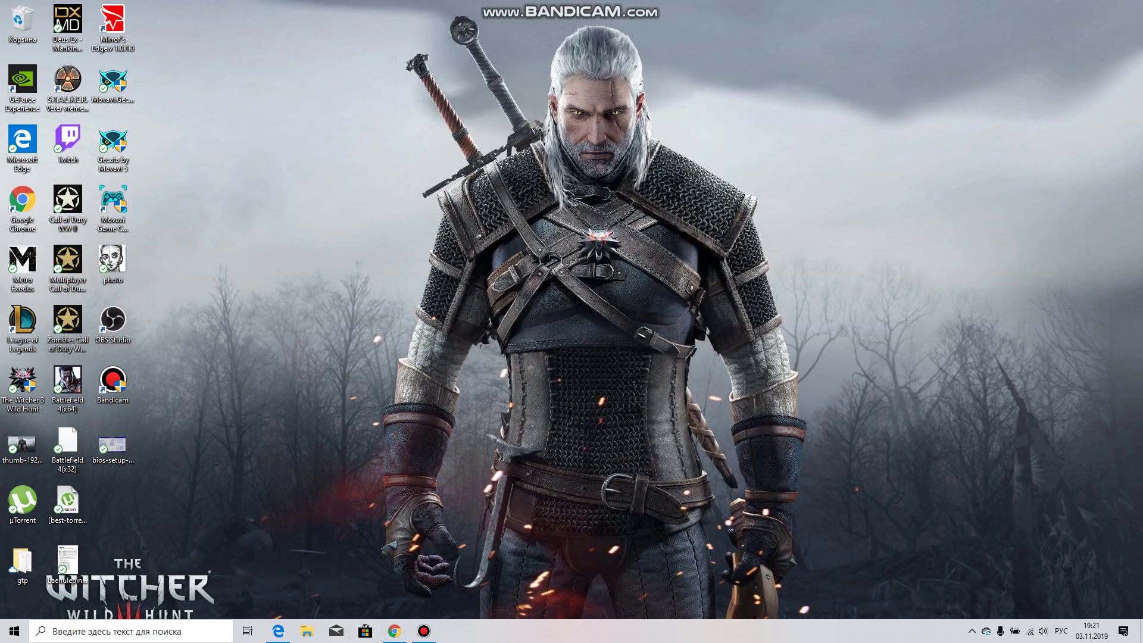
Step: Switch to Chrome and view Microsoft's Windows 10 download page from its heading
{"action": "mouse_move", "coordinate": [394, 631]}
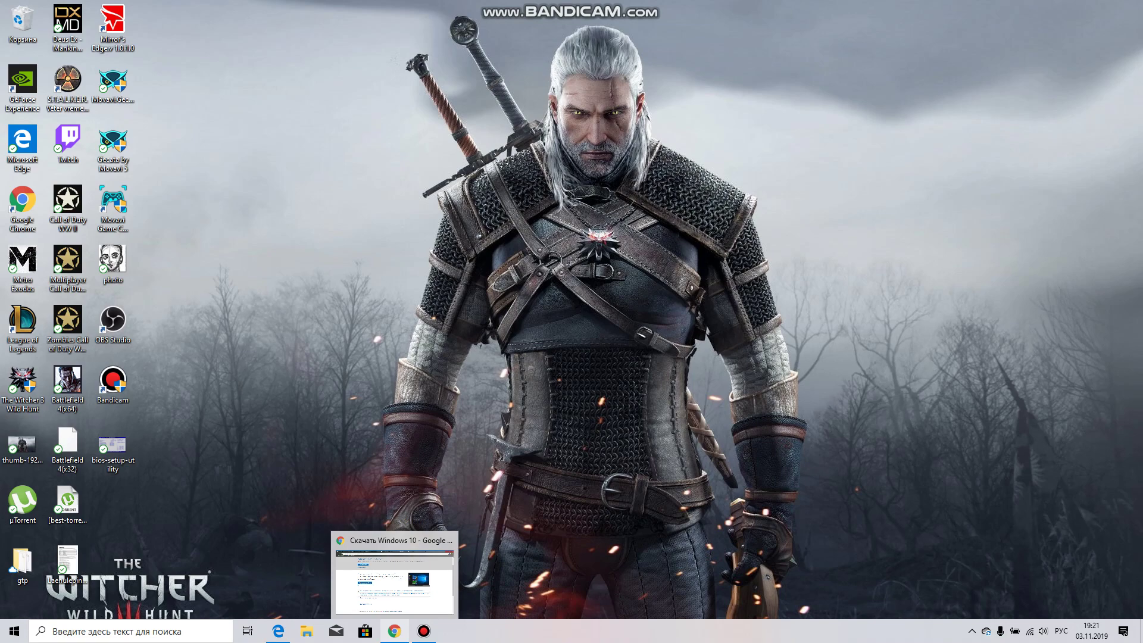
{"action": "left_click", "coordinate": [394, 631]}
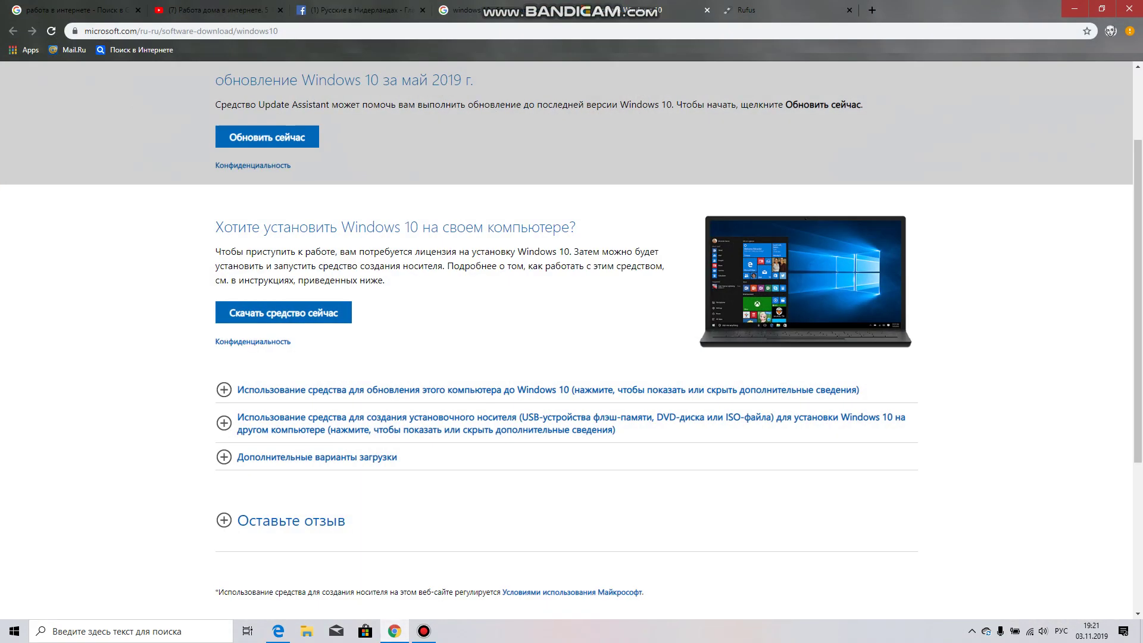
{"action": "scroll", "coordinate": [566, 333], "scroll_direction": "up", "scroll_amount": 2}
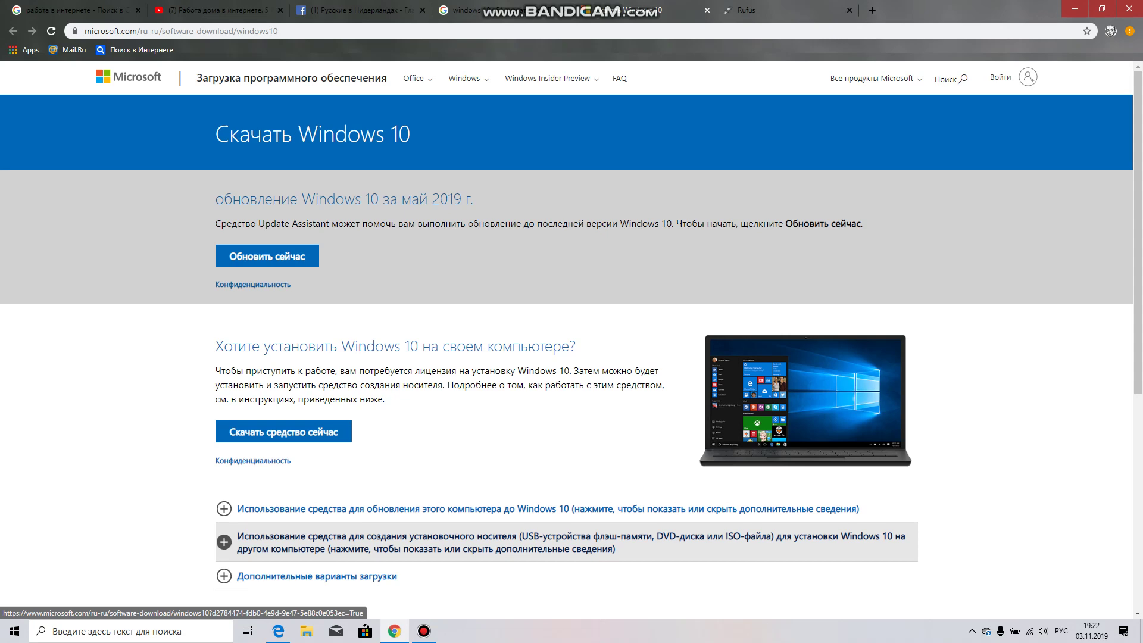
Step: Go to the Google results for the Windows 10 ISO and change the search to "windows 7 x64 скачать iso"
{"action": "key", "text": "alt+Left"}
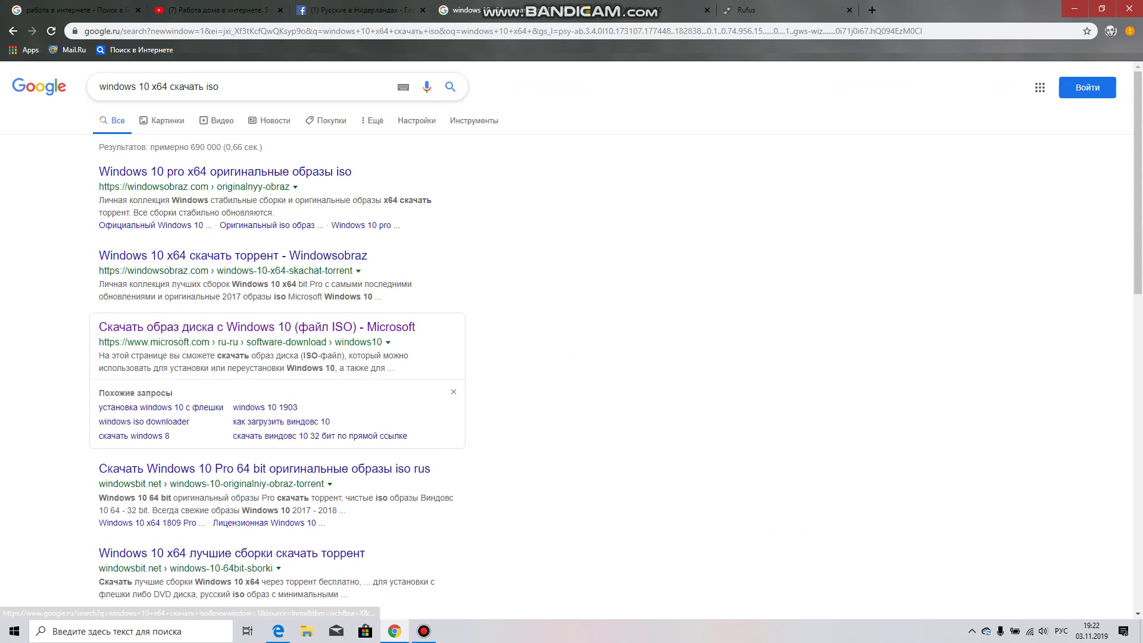
{"action": "left_click", "coordinate": [151, 87]}
{"action": "key", "text": "BackSpace"}
{"action": "key", "text": "BackSpace"}
{"action": "type", "text": "7"}
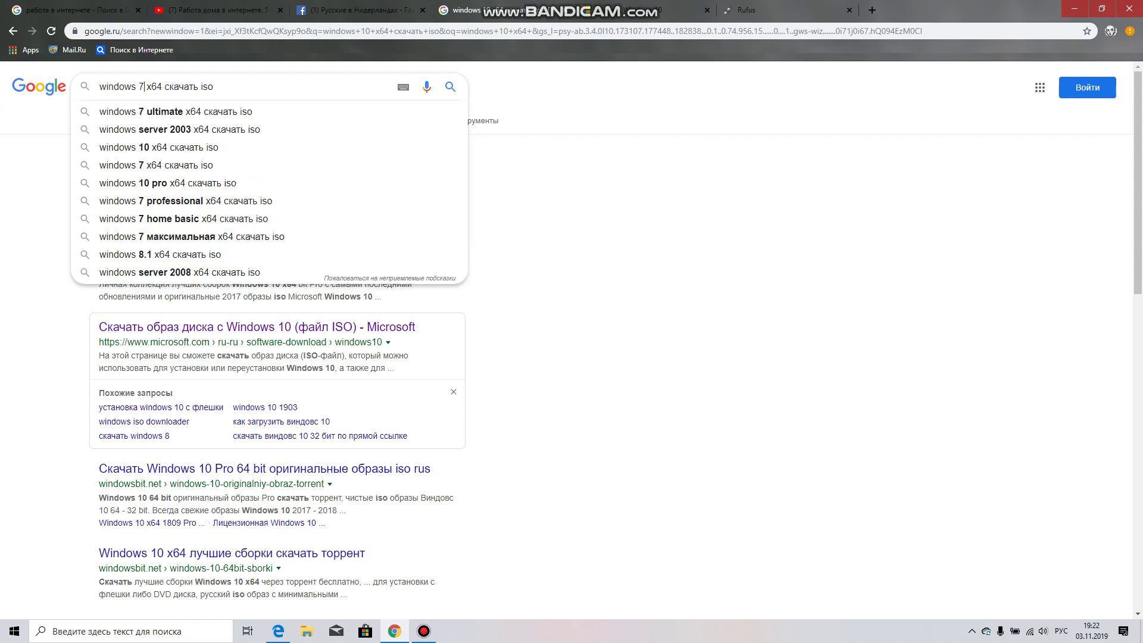
{"action": "key", "text": "Return"}
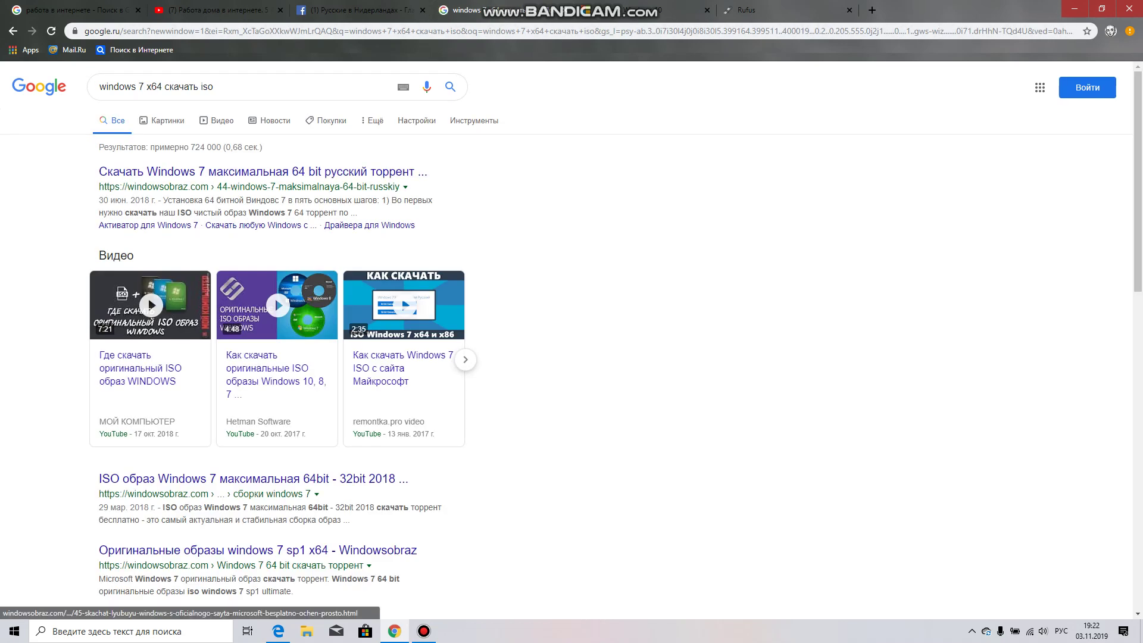
Step: Highlight the word "iso" in the search query, then minimize the browser
{"action": "left_click", "coordinate": [206, 87]}
{"action": "double_click", "coordinate": [206, 87]}
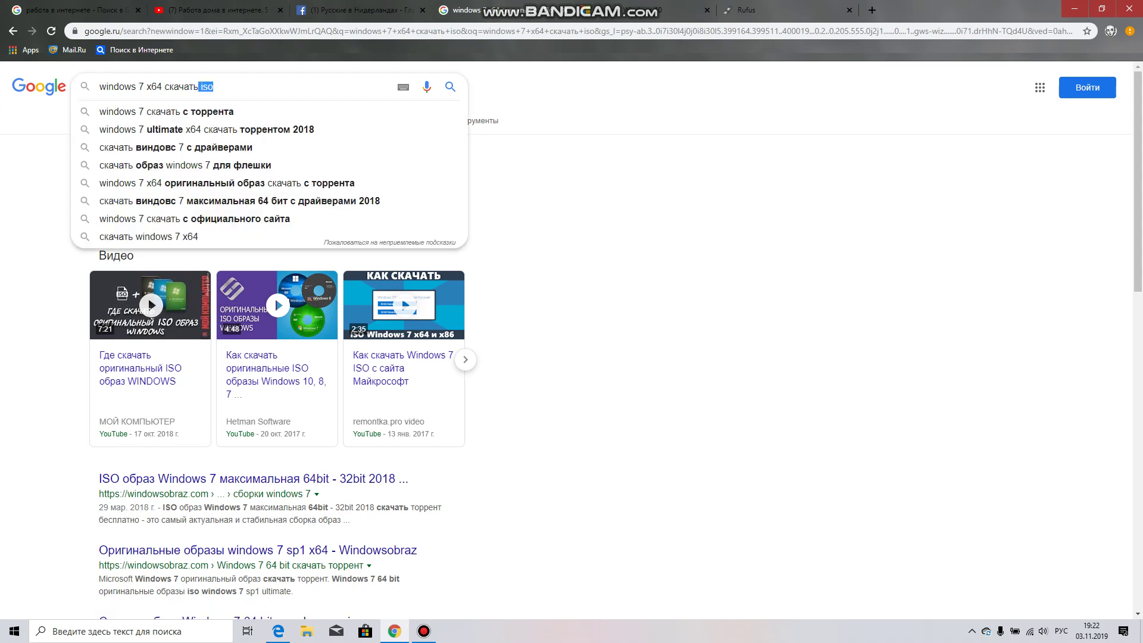
{"action": "key", "text": "Return"}
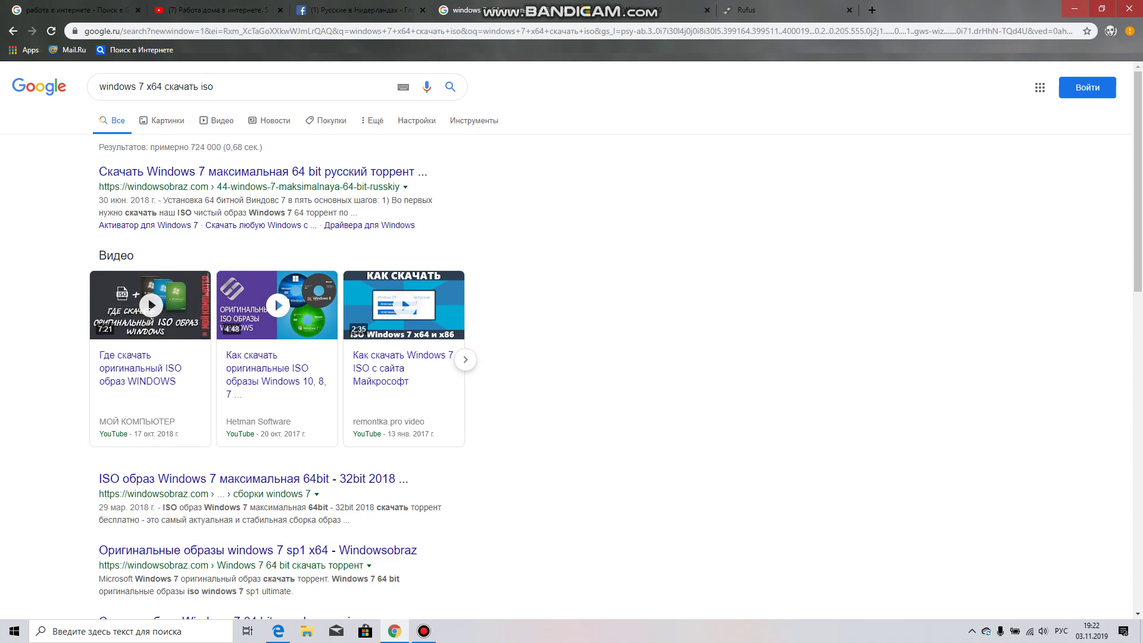
{"action": "left_click", "coordinate": [1075, 9]}
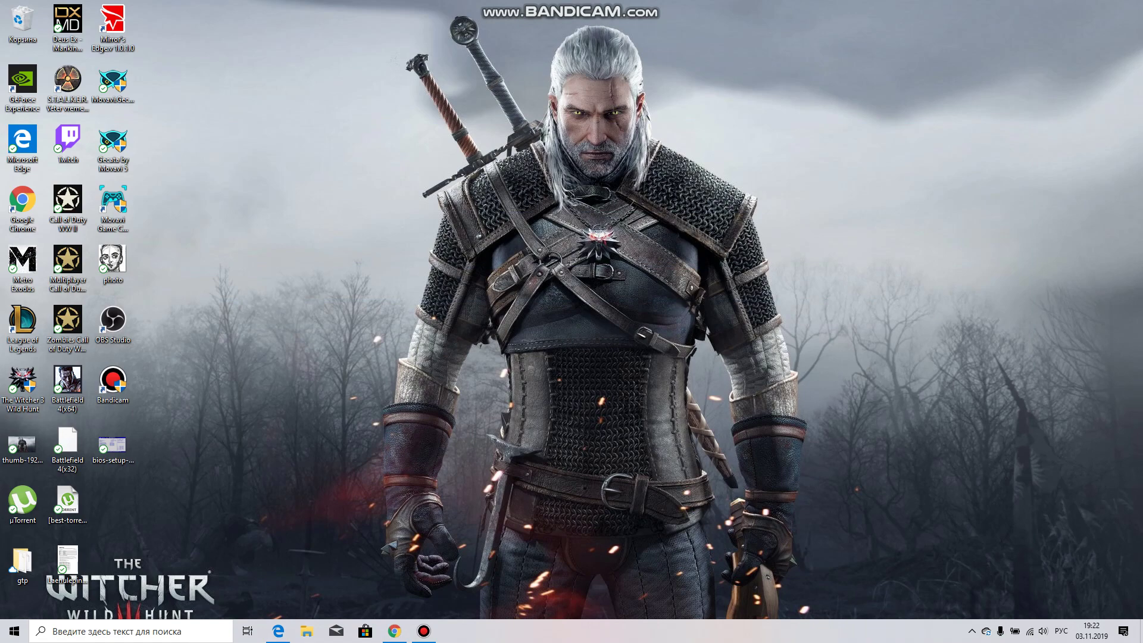
Step: Return to Chrome, view the Rufus overview and program image on rufus.ie, then minimize the browser
{"action": "left_click", "coordinate": [394, 631]}
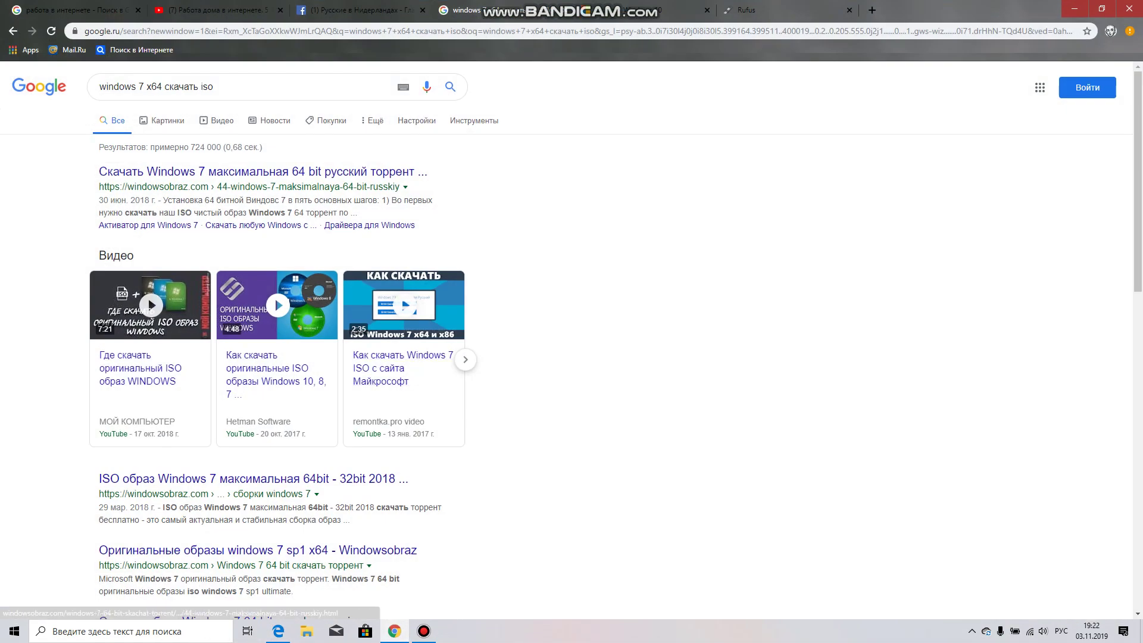
{"action": "key", "text": "ctrl+Tab"}
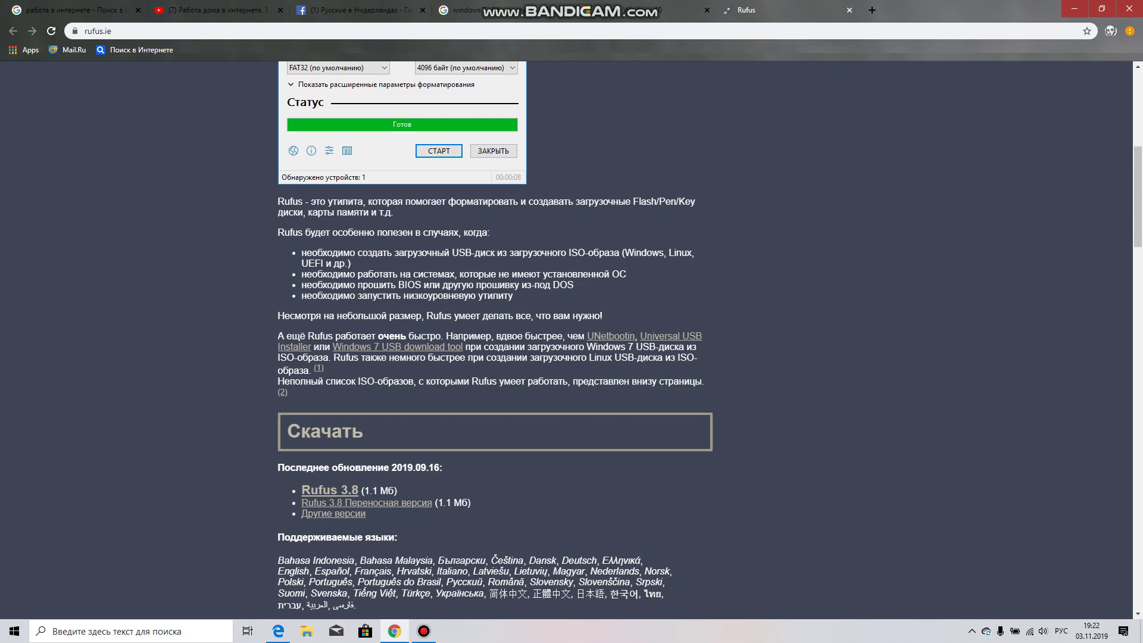
{"action": "scroll", "coordinate": [572, 339], "scroll_direction": "up", "scroll_amount": 4}
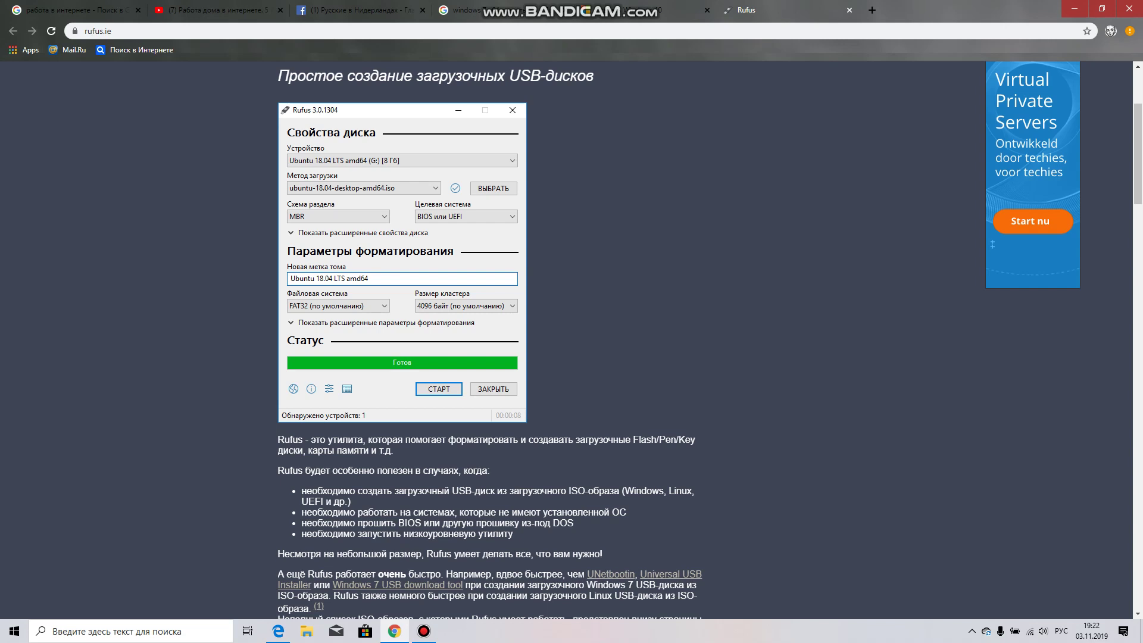
{"action": "left_click_drag", "start_coordinate": [112, 30], "coordinate": [84, 30]}
{"action": "left_click", "coordinate": [1075, 8]}
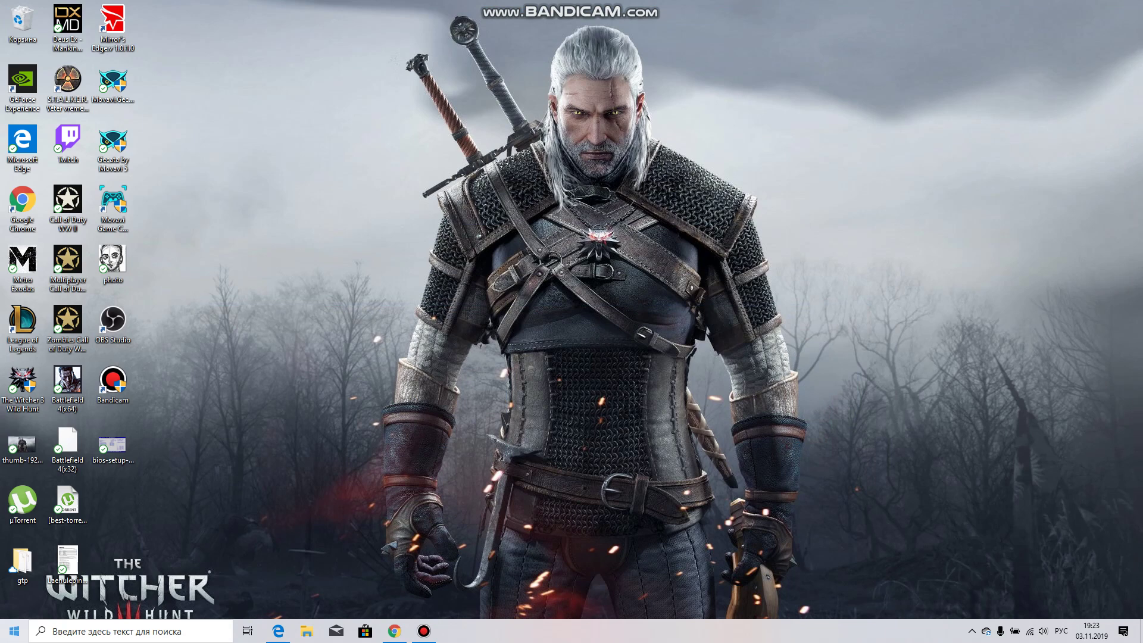
Step: Search Windows for "rufus" and launch the program
{"action": "left_click", "coordinate": [89, 631]}
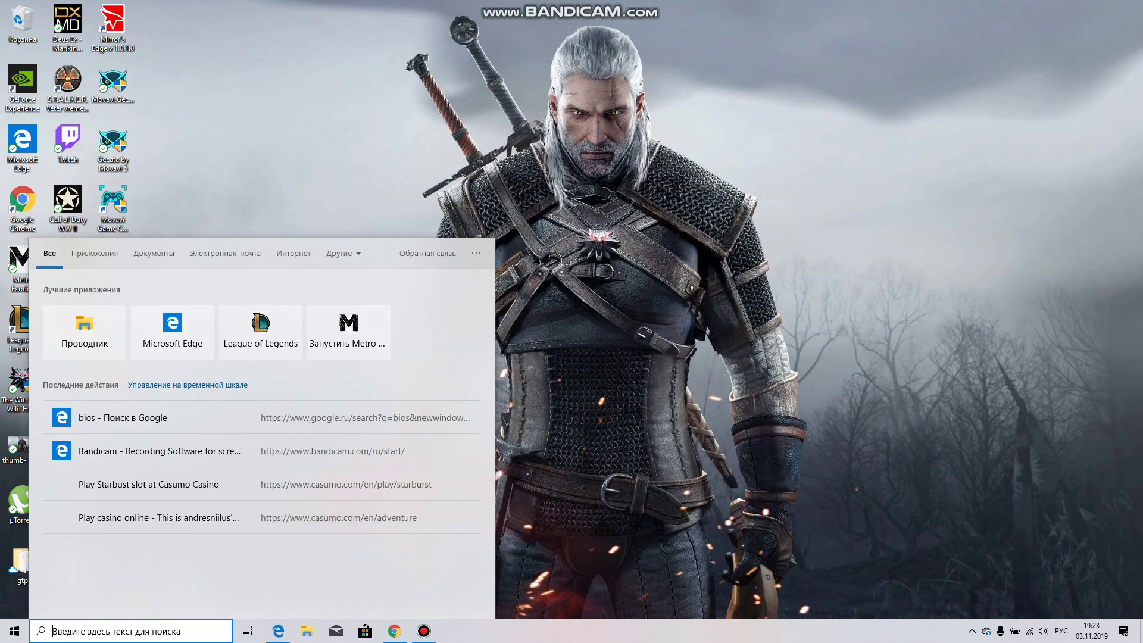
{"action": "key", "text": "alt+shift"}
{"action": "type", "text": "rufus"}
{"action": "key", "text": "Return"}
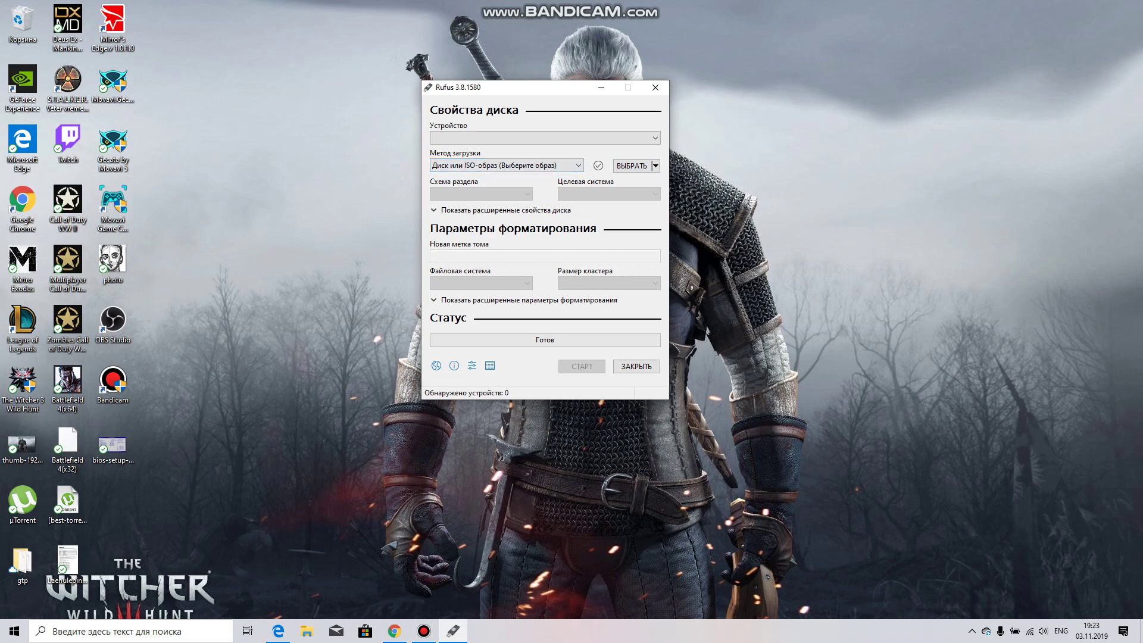
Step: Browse the Desktop folder for a boot ISO image in Rufus, then cancel the selection and close Rufus
{"action": "left_click", "coordinate": [631, 165]}
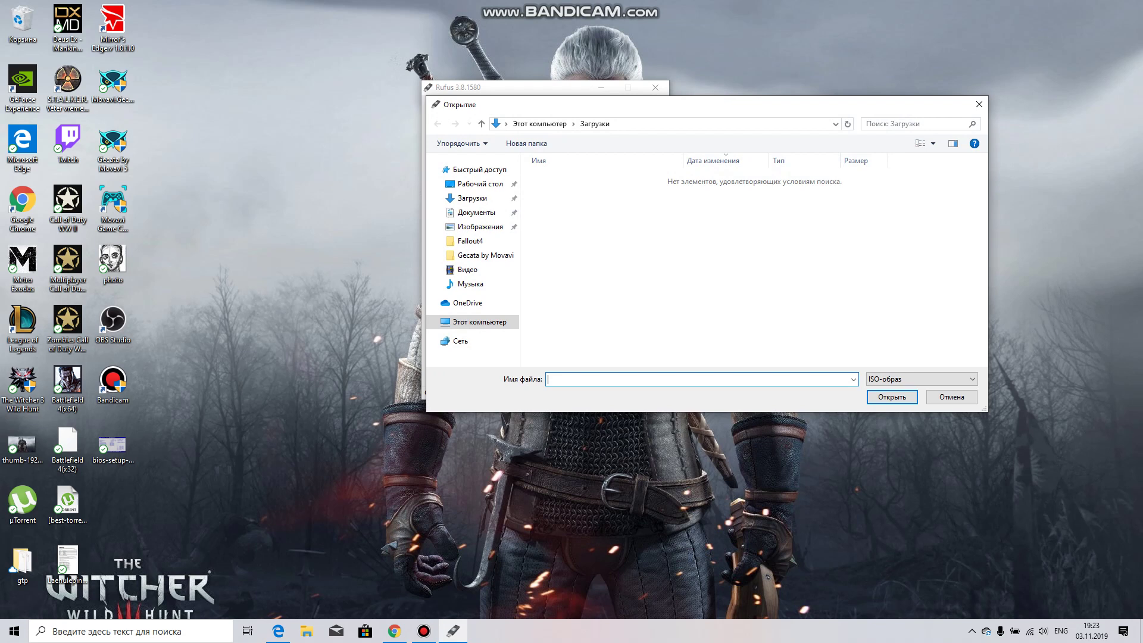
{"action": "left_click", "coordinate": [480, 183]}
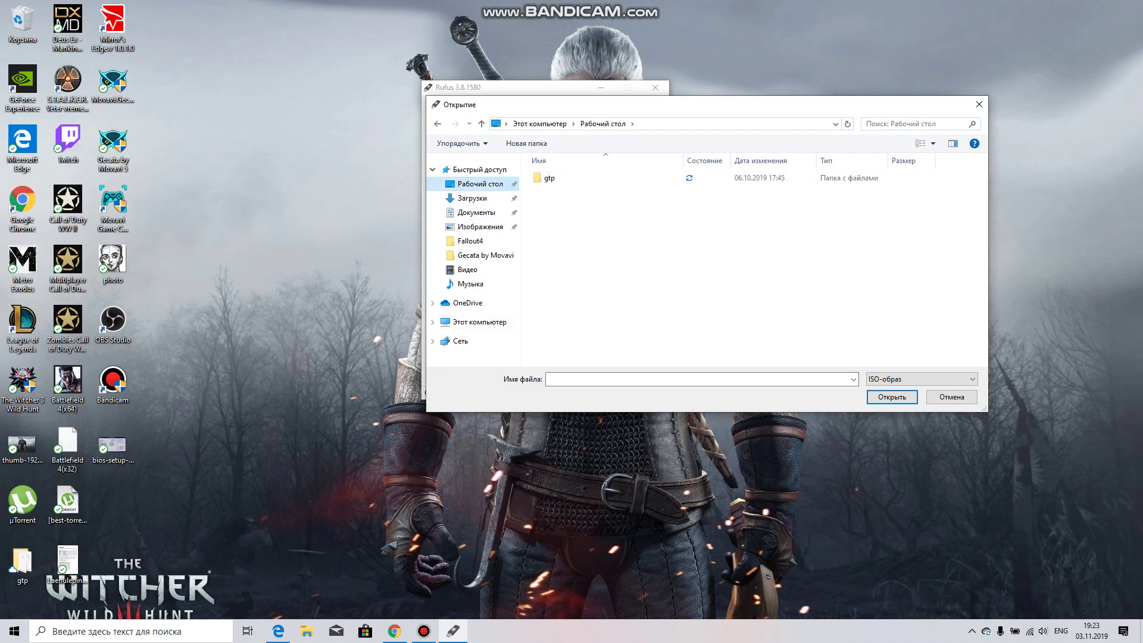
{"action": "left_click", "coordinate": [979, 104]}
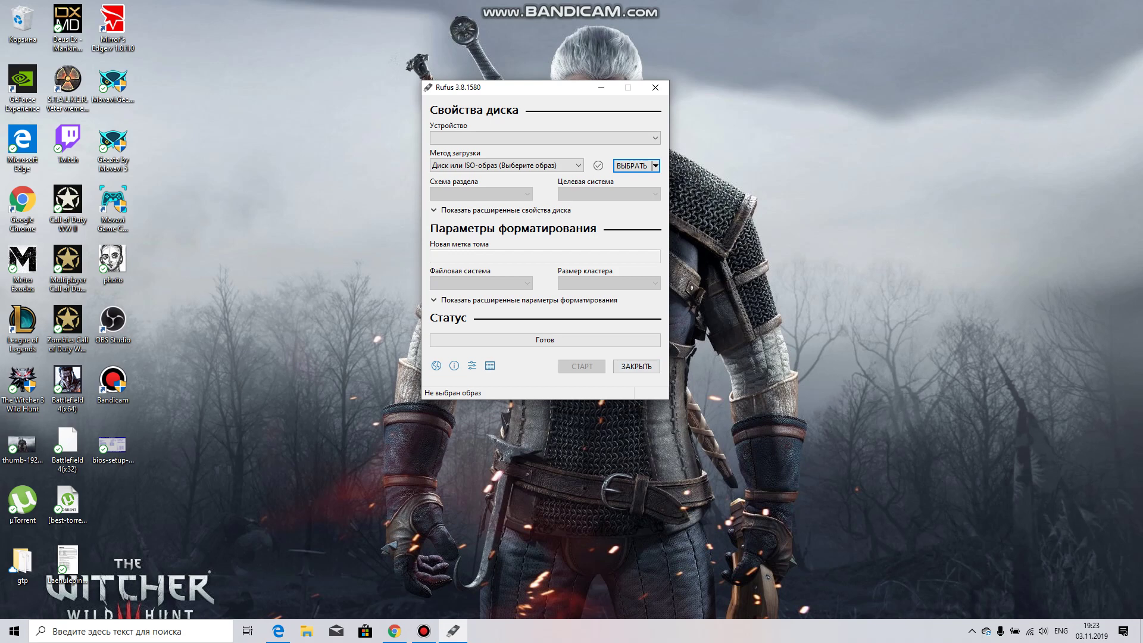
{"action": "left_click", "coordinate": [655, 87]}
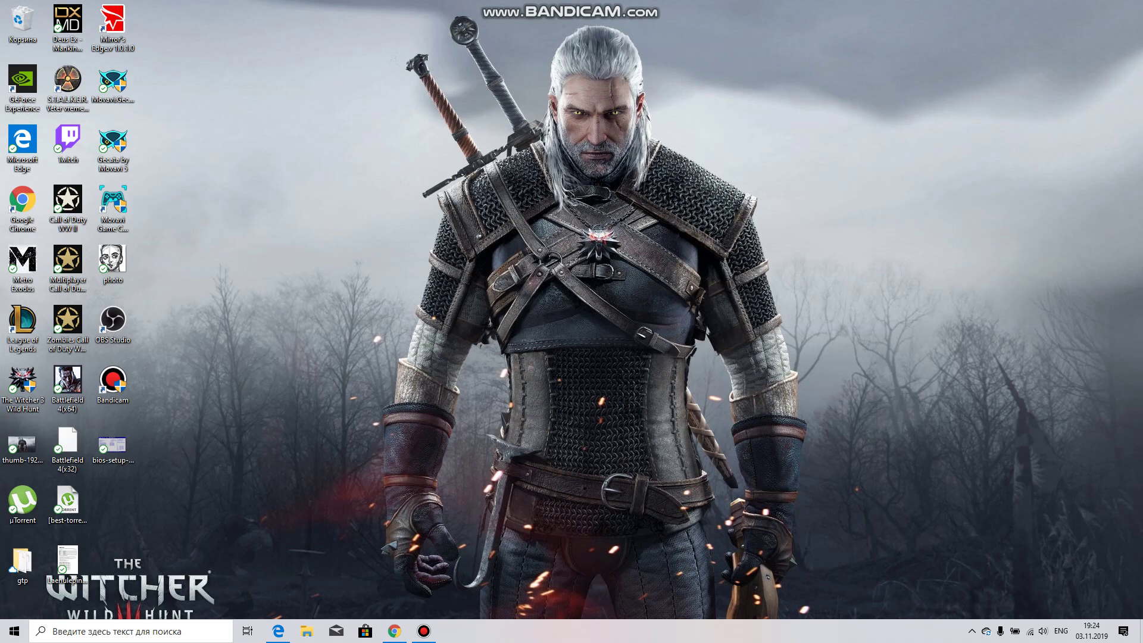
Step: Switch to Chrome, highlight the address of Microsoft's Windows 10 download page and point out the tool download, then minimize the browser
{"action": "left_click", "coordinate": [394, 631]}
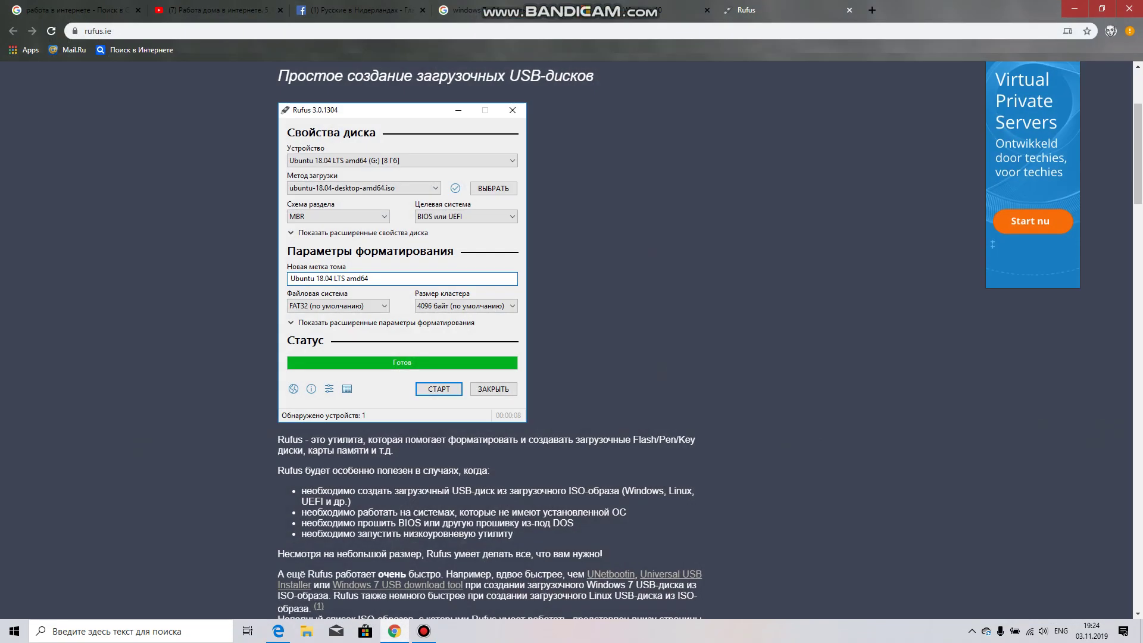
{"action": "key", "text": "ctrl+Page_Up"}
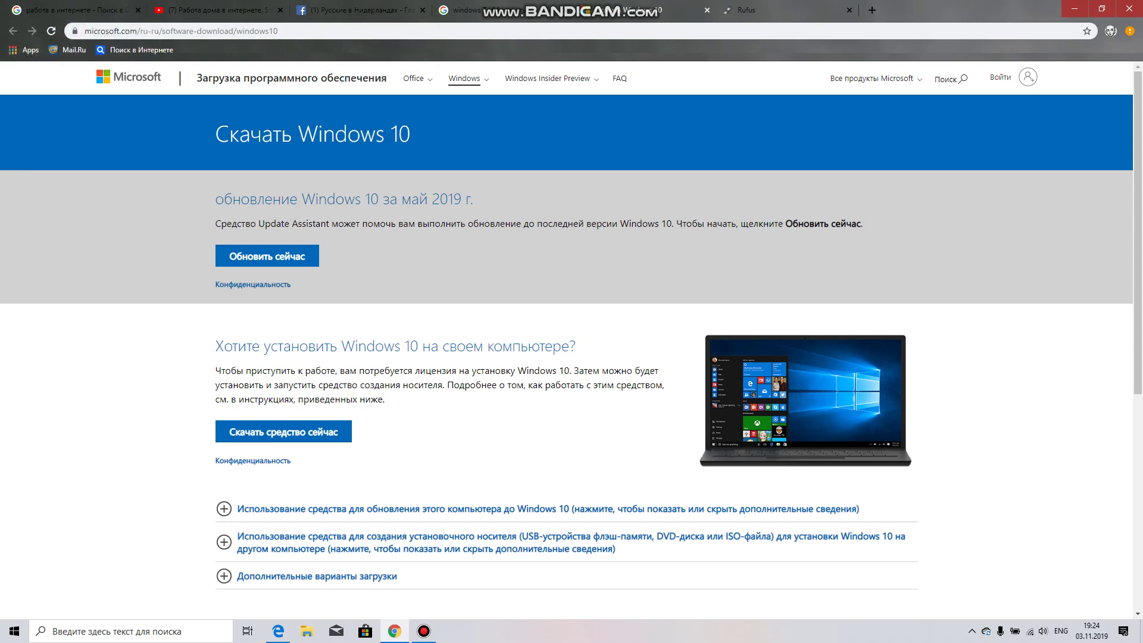
{"action": "left_click_drag", "start_coordinate": [84, 31], "coordinate": [278, 31]}
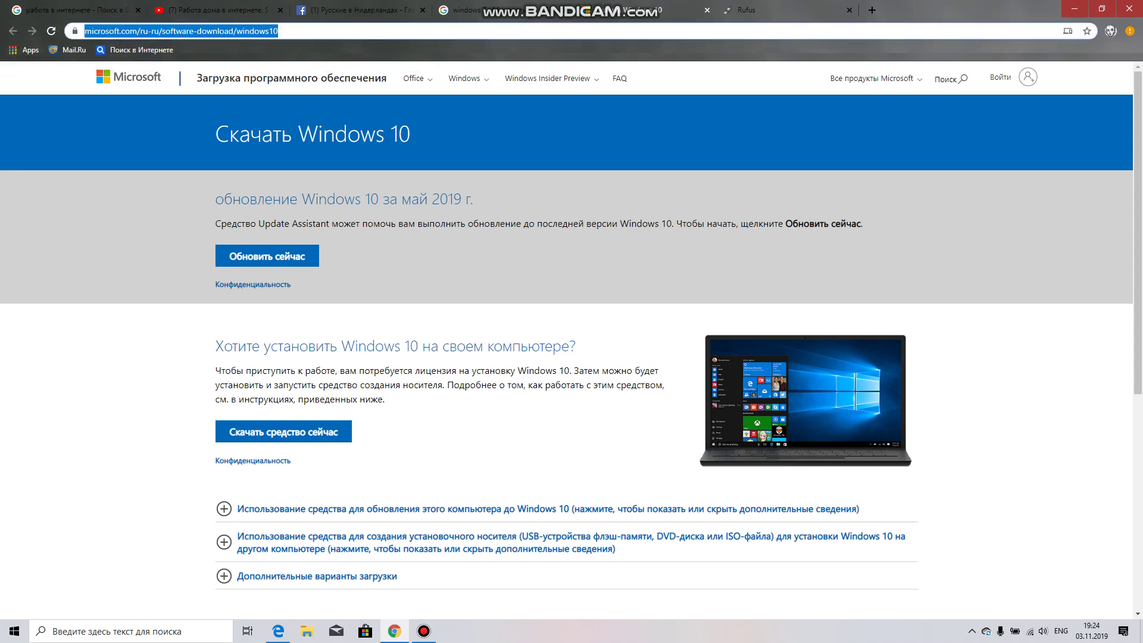
{"action": "left_click", "coordinate": [325, 31]}
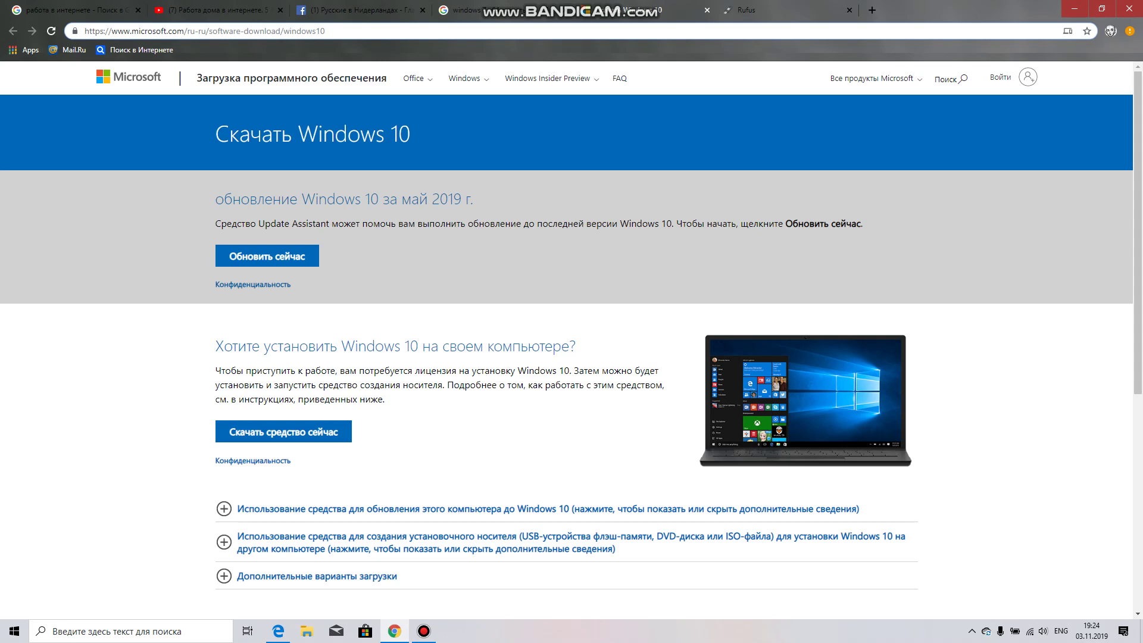
{"action": "left_click", "coordinate": [284, 431]}
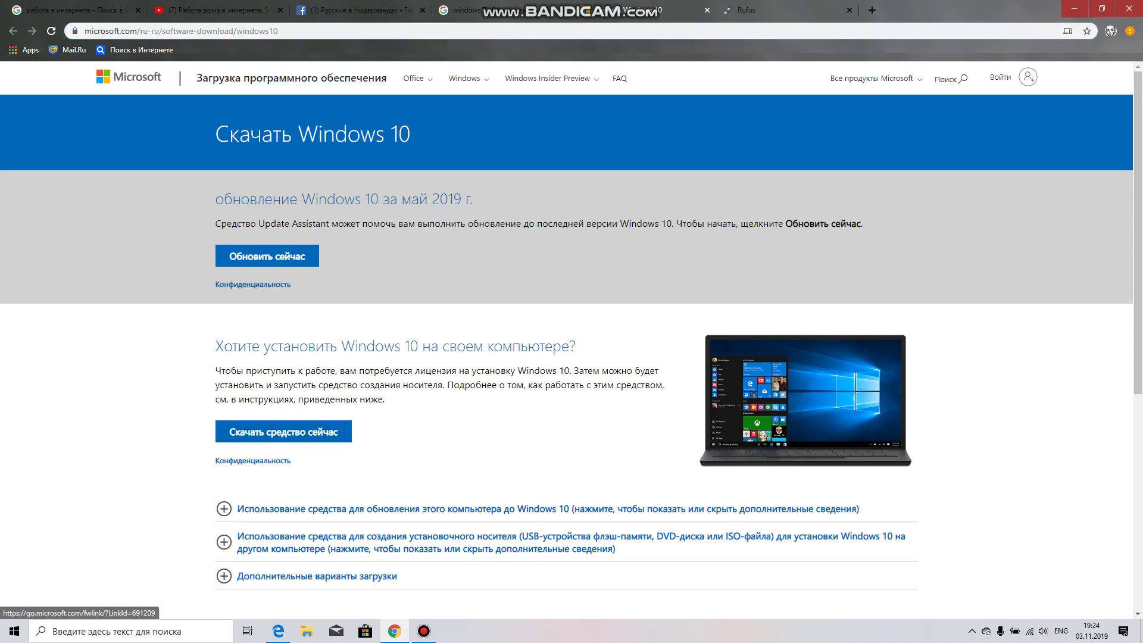
{"action": "left_click", "coordinate": [1075, 8]}
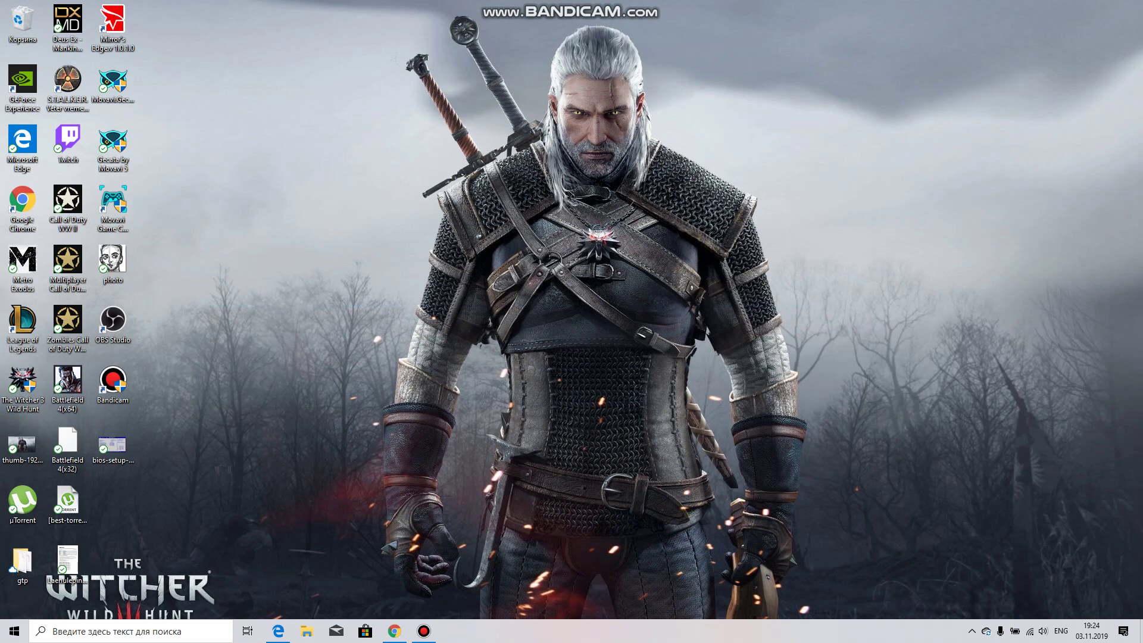
Step: Run MediaCreationTool1903 from the Downloads folder in File Explorer
{"action": "left_click", "coordinate": [307, 631]}
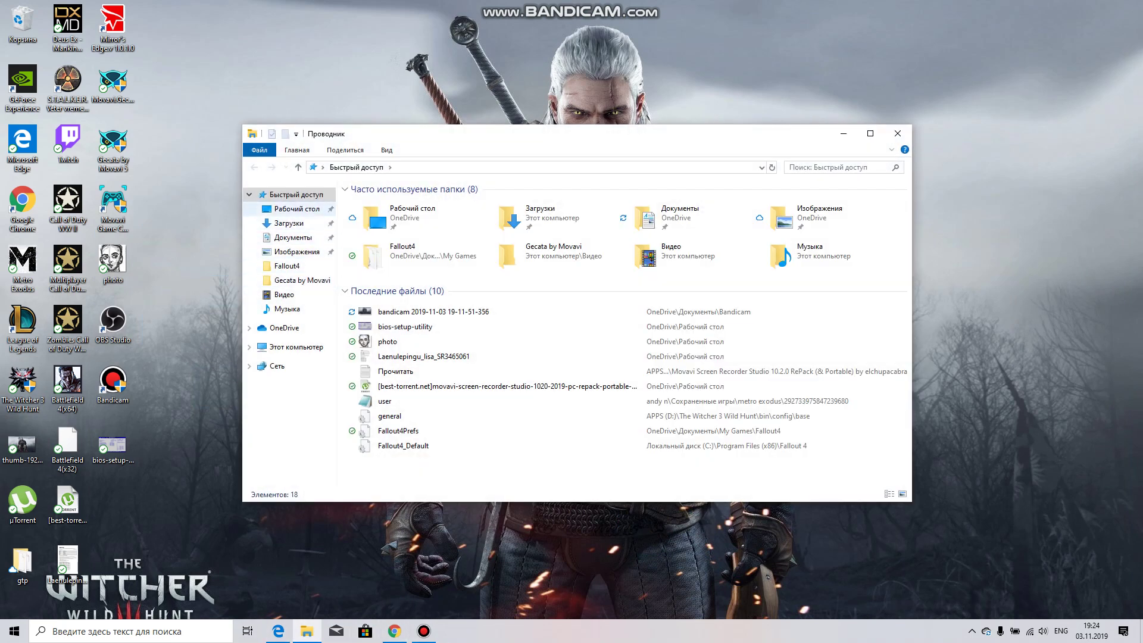
{"action": "left_click", "coordinate": [289, 223]}
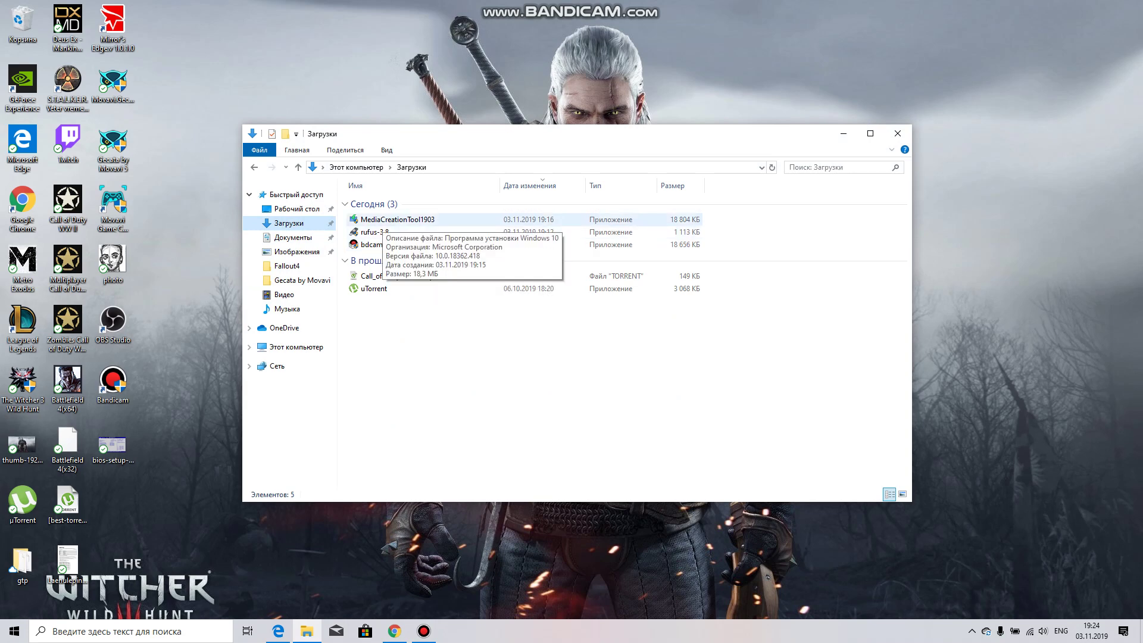
{"action": "double_click", "coordinate": [381, 219]}
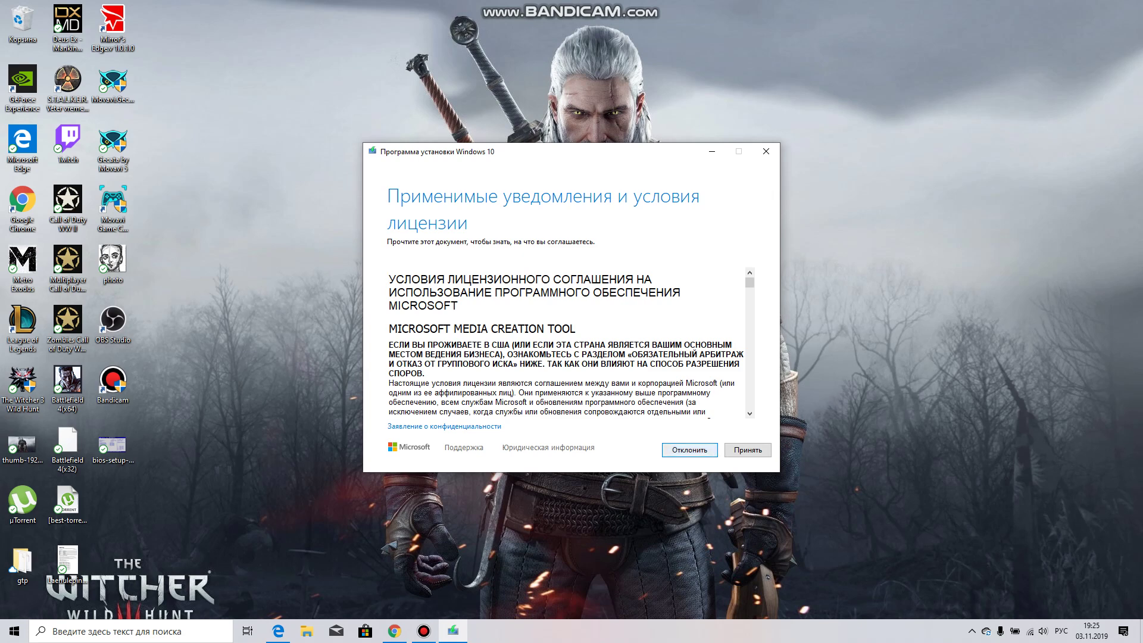
Step: Accept the licence terms and choose to create installation media with the recommended language, edition and architecture
{"action": "left_click", "coordinate": [747, 449]}
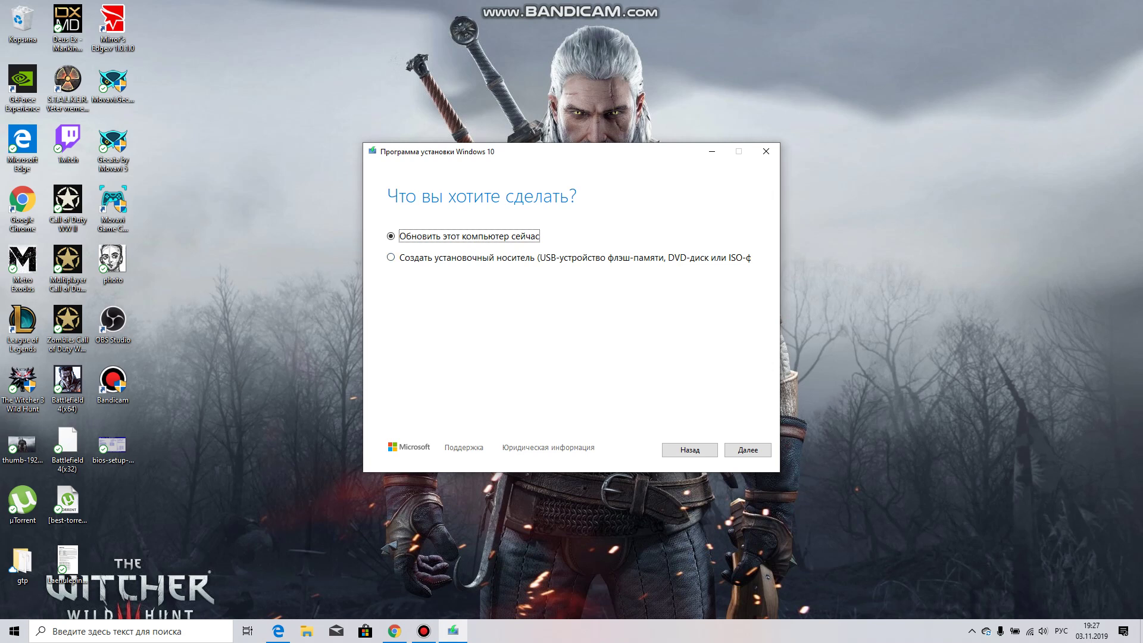
{"action": "key", "text": "Tab"}
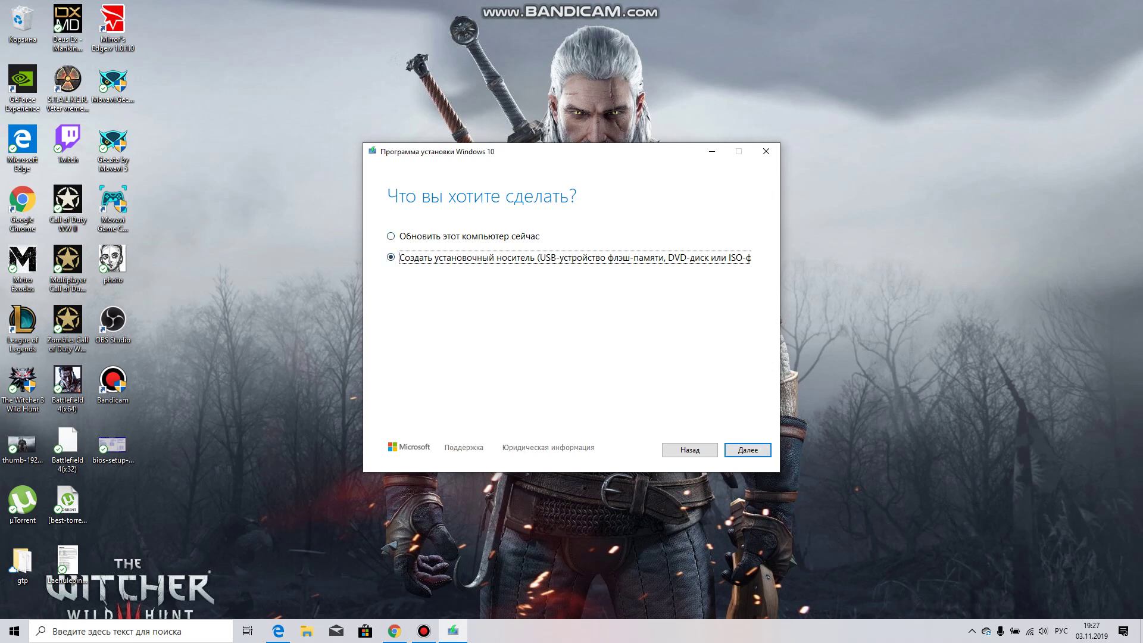
{"action": "key", "text": "Return"}
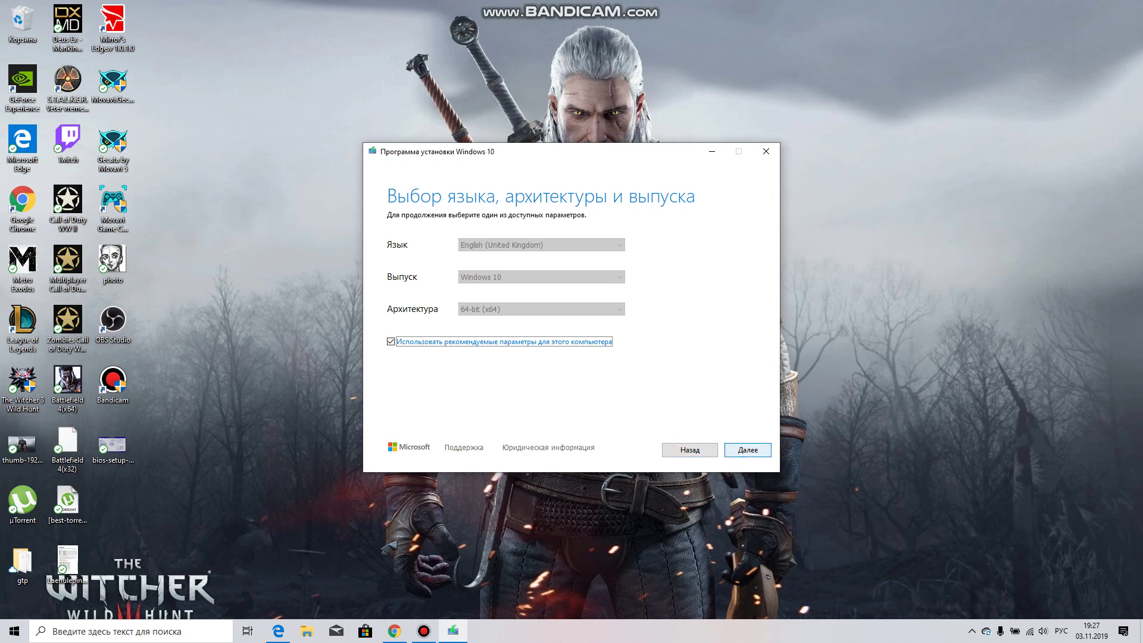
{"action": "key", "text": "Return"}
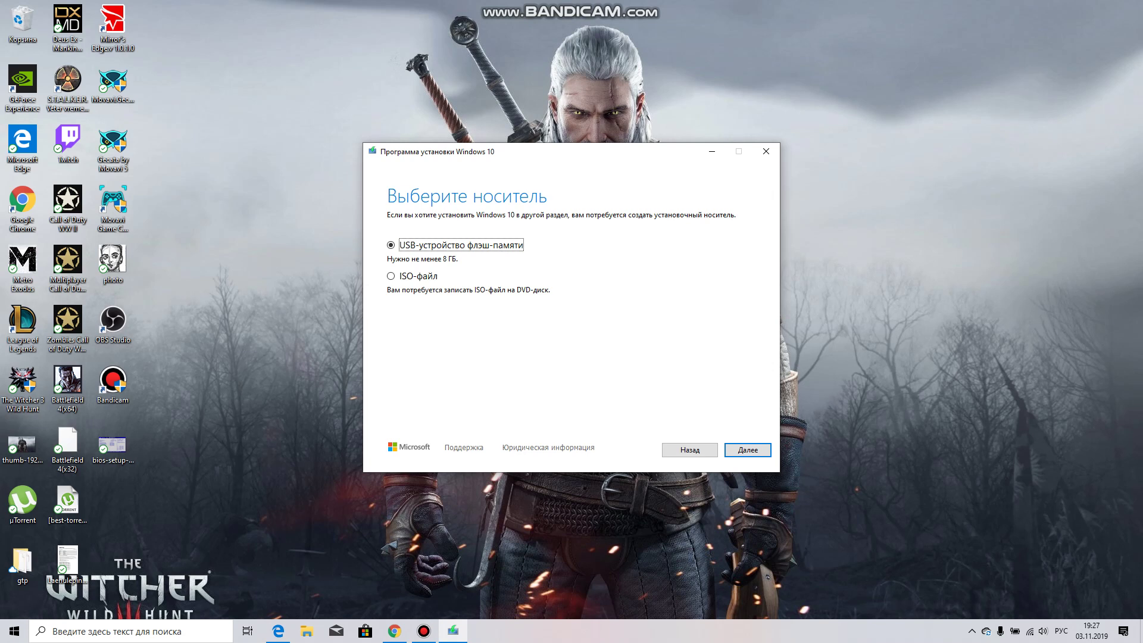
Step: Select the ISO file as the media type, then exit Windows 10 setup and confirm quitting
{"action": "left_click", "coordinate": [391, 275]}
{"action": "left_click", "coordinate": [766, 152]}
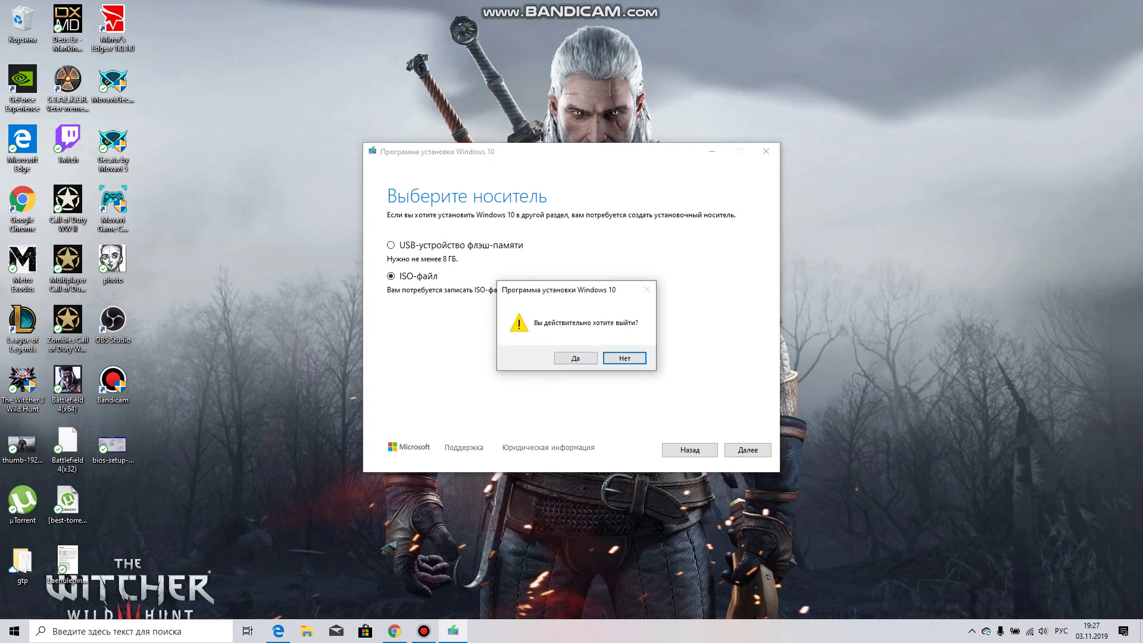
{"action": "left_click", "coordinate": [575, 358]}
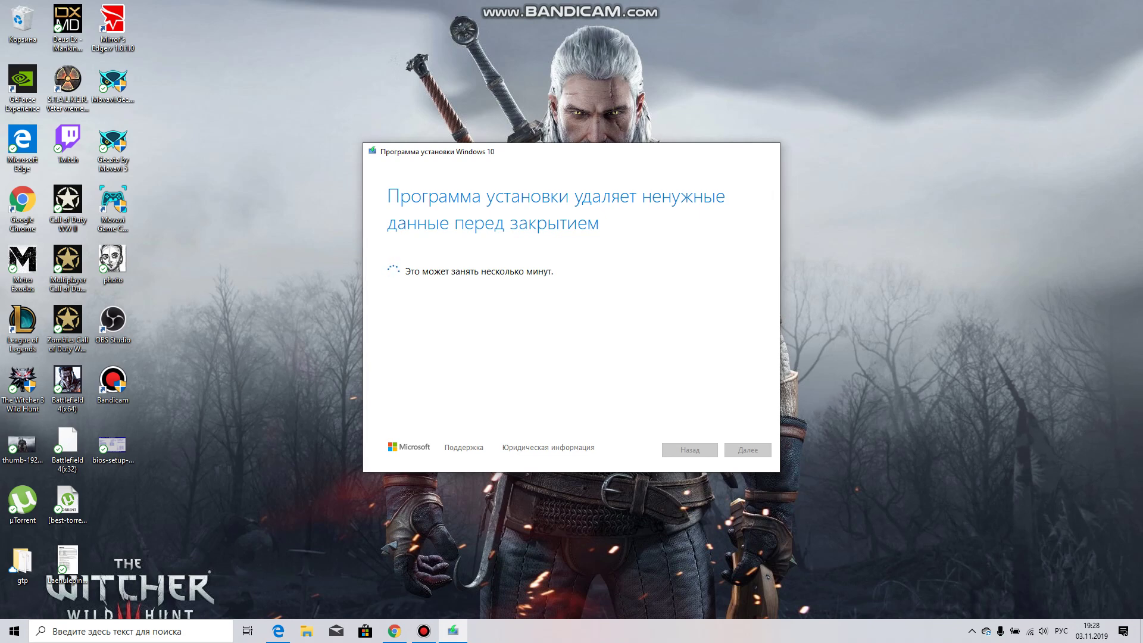
Step: Open the bios-setup-utility image from the desktop
{"action": "double_click", "coordinate": [114, 446]}
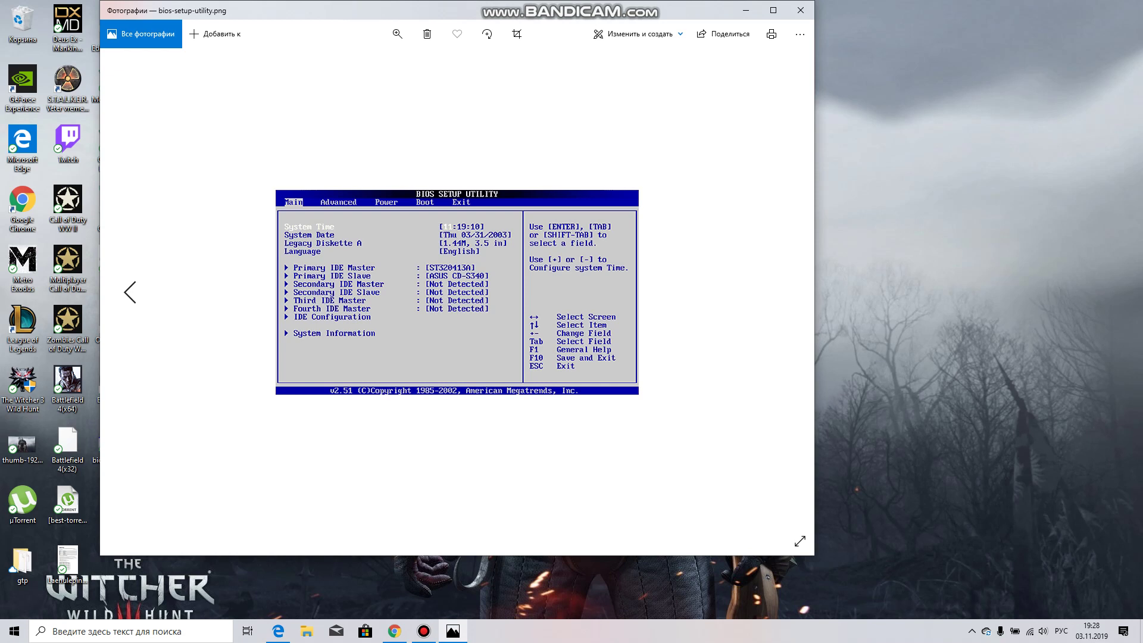